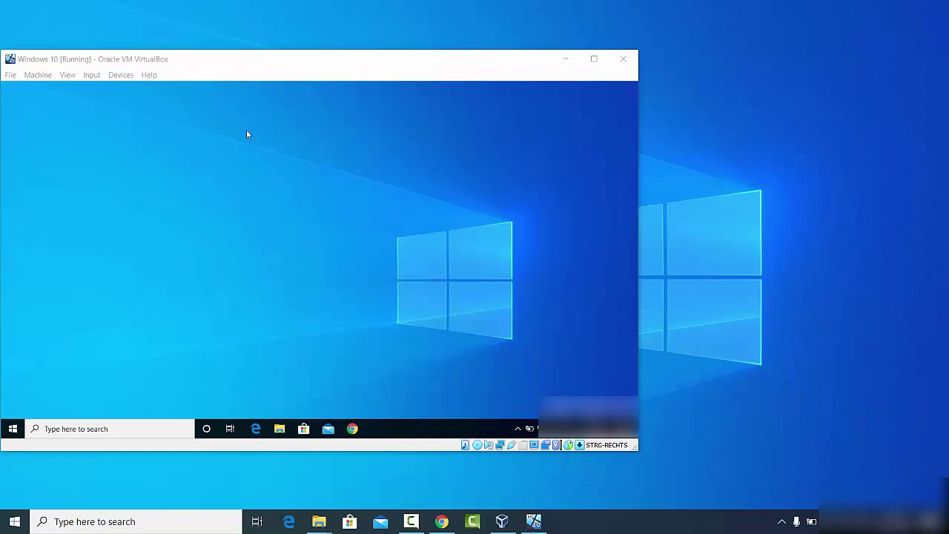
Step: Open the VM's System settings from the Start button's quick menu and scroll to the About specifications
left_click(175, 124)
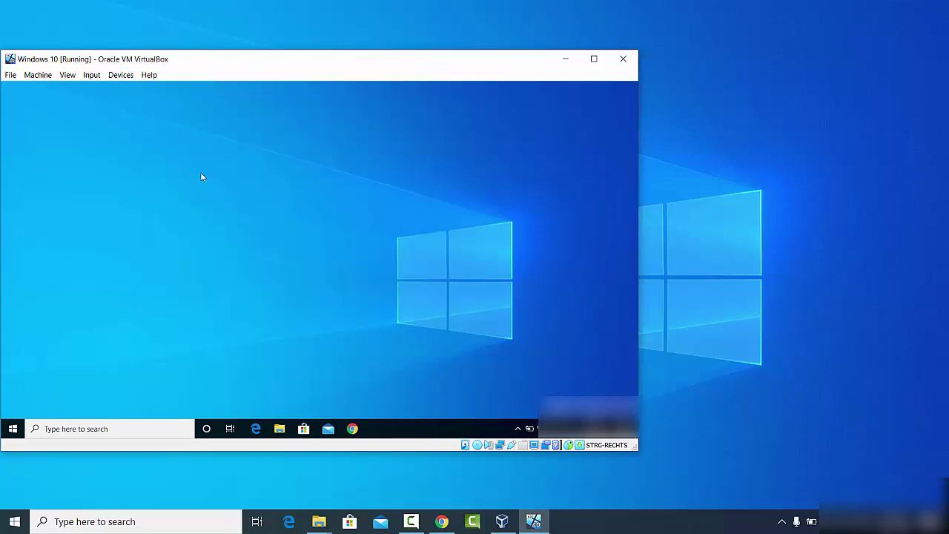
left_click(765, 55)
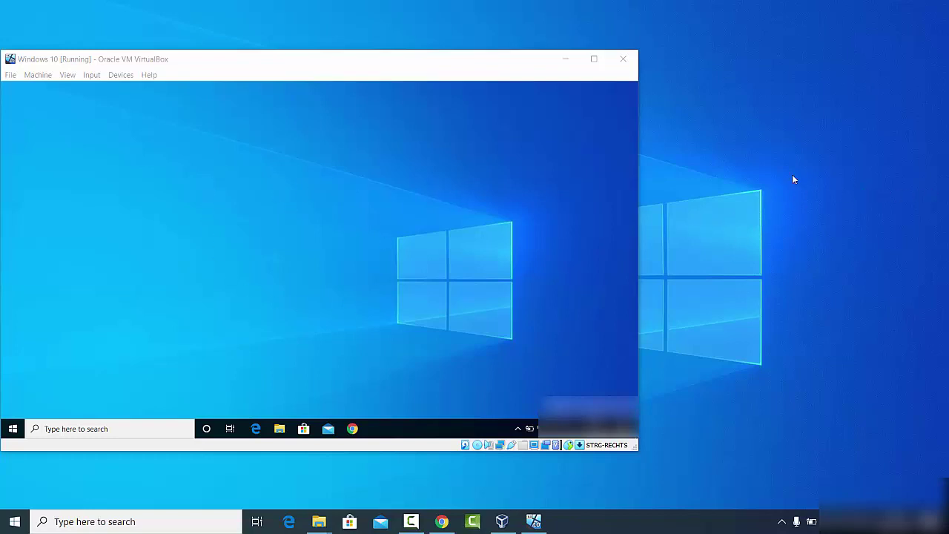
right_click(14, 429)
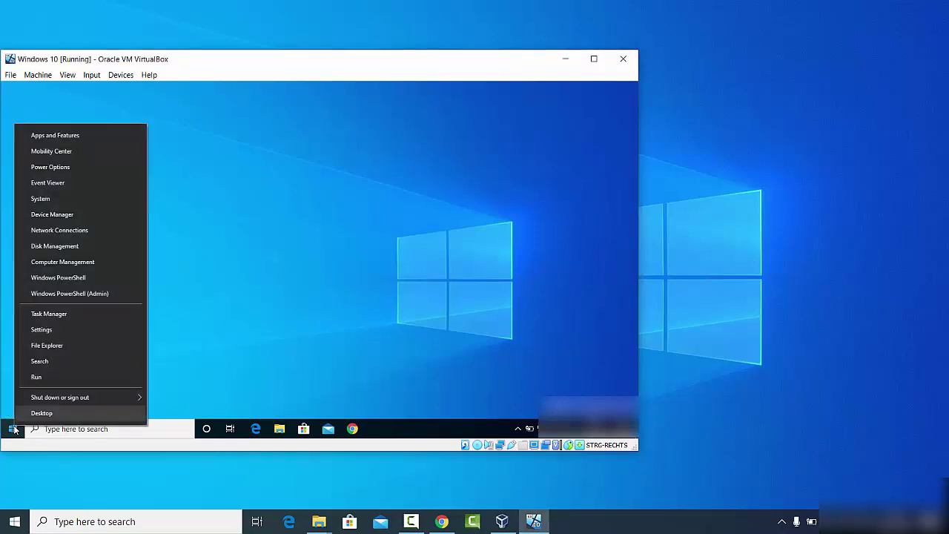
left_click(53, 197)
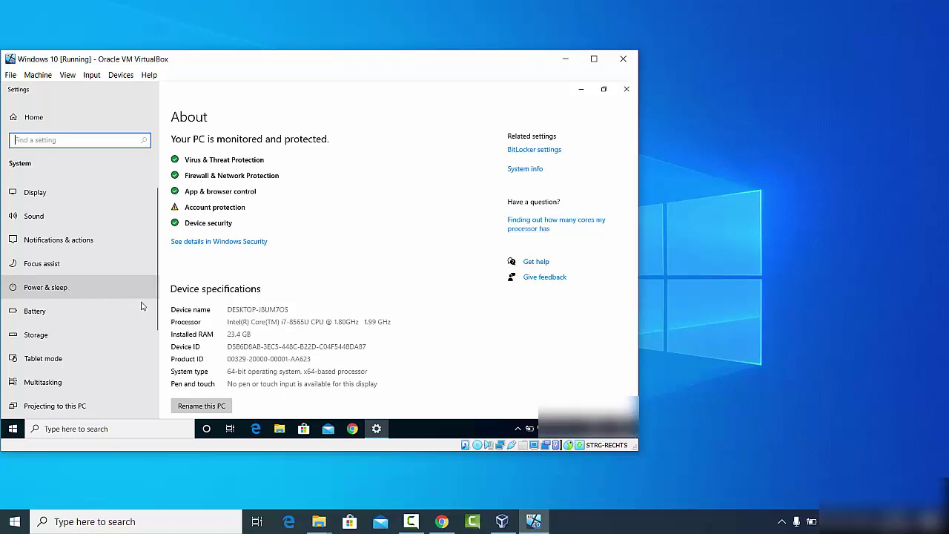
left_click_drag(158, 334, 156, 414)
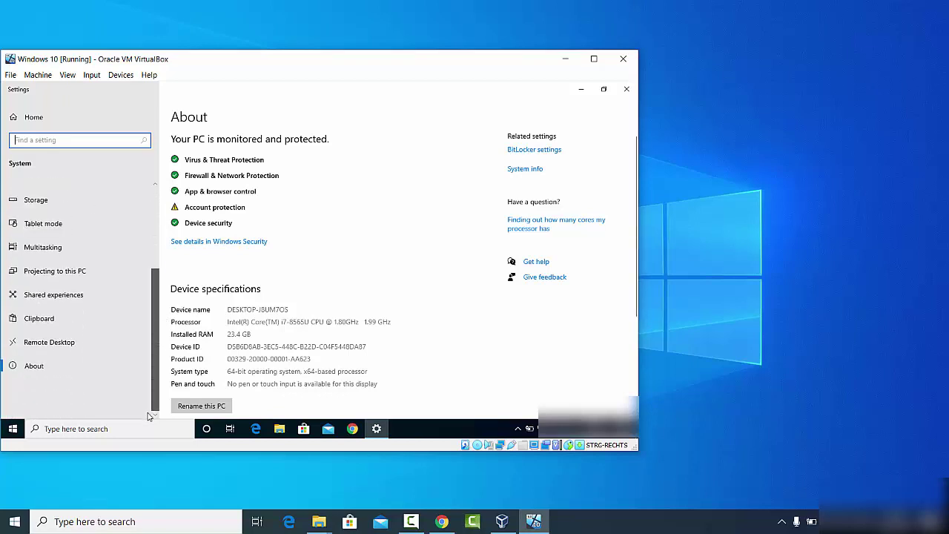
Step: Switch Enable Remote Desktop on in the VM's Settings and confirm the prompt
left_click(46, 347)
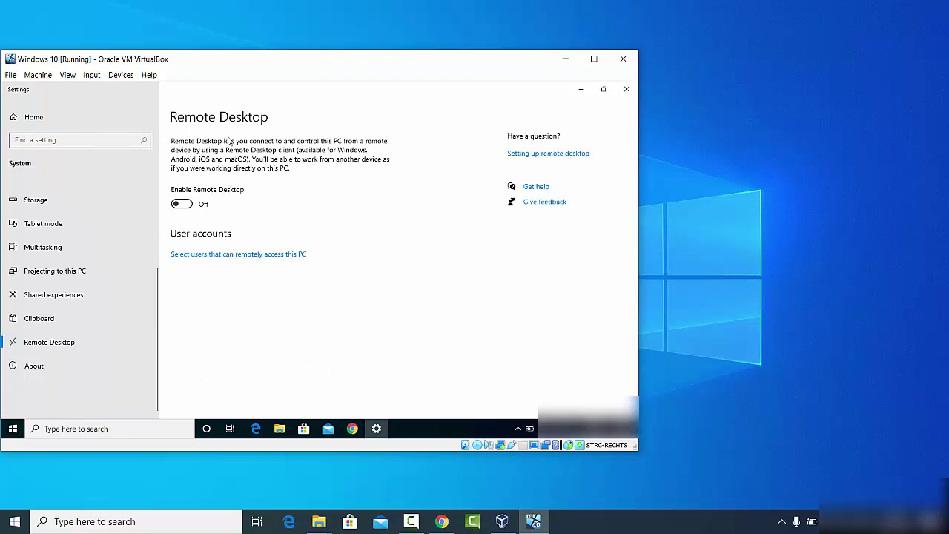
left_click(182, 204)
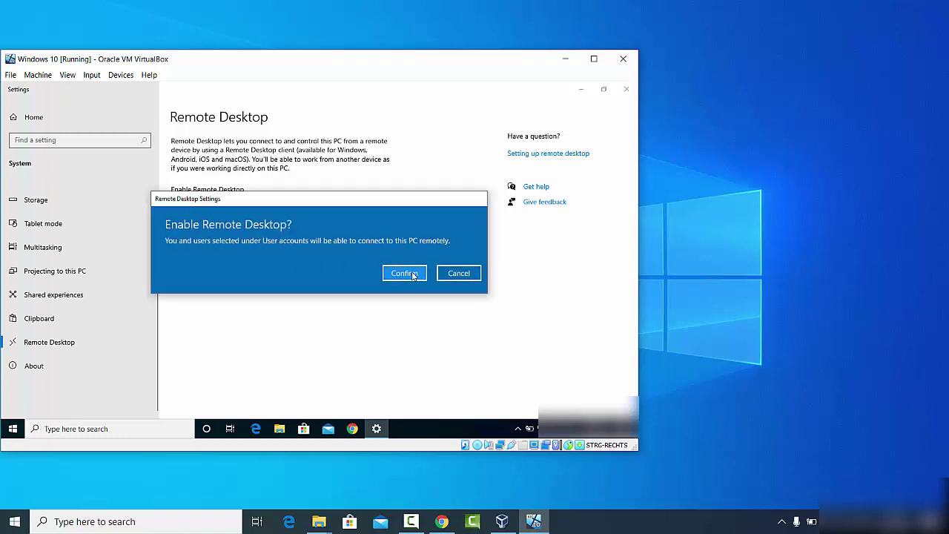
left_click(405, 274)
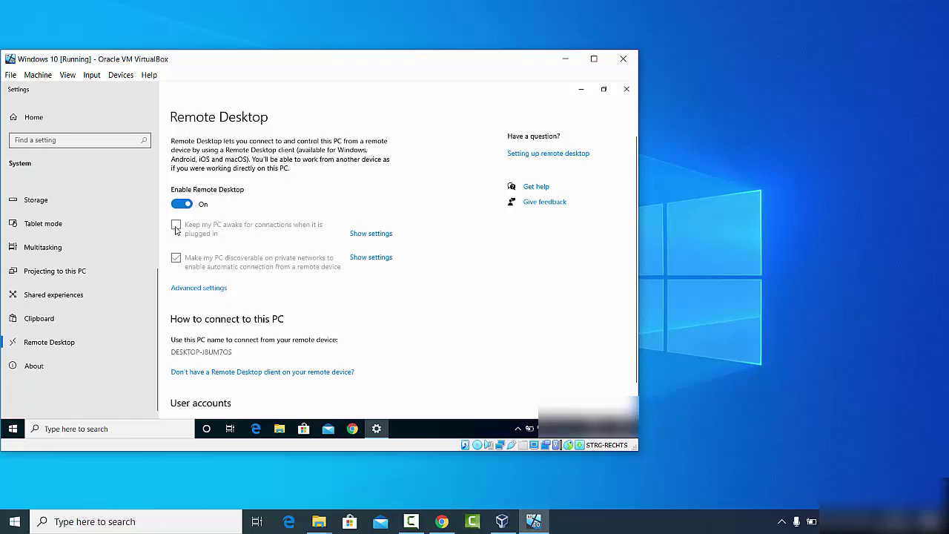
scroll(175, 229, "down", 1)
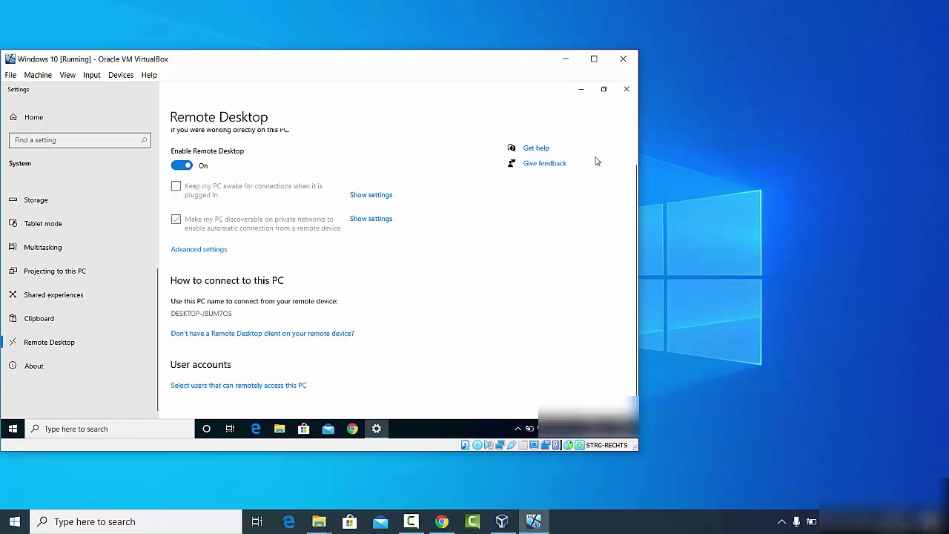
Step: Close Settings, relaunch it from the Start menu, and search settings for 'firewall'
left_click(625, 90)
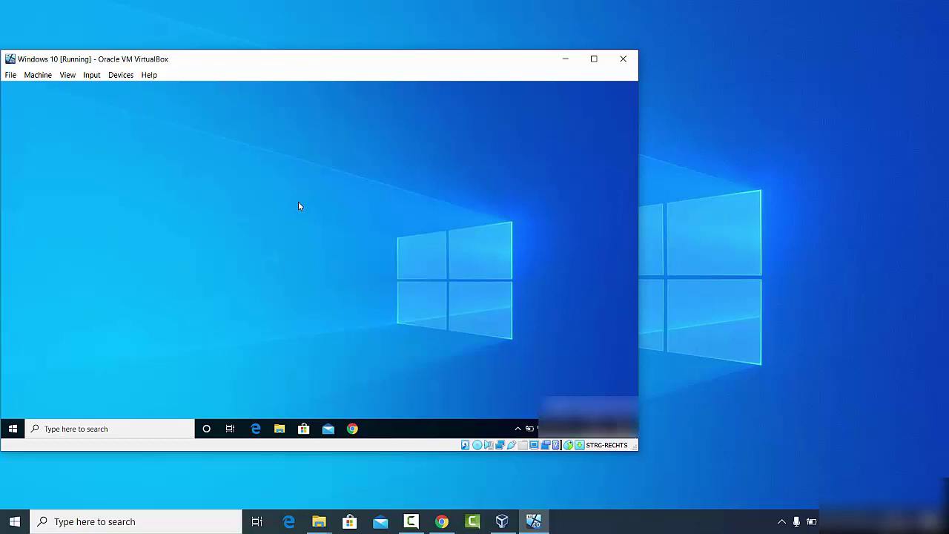
left_click(14, 430)
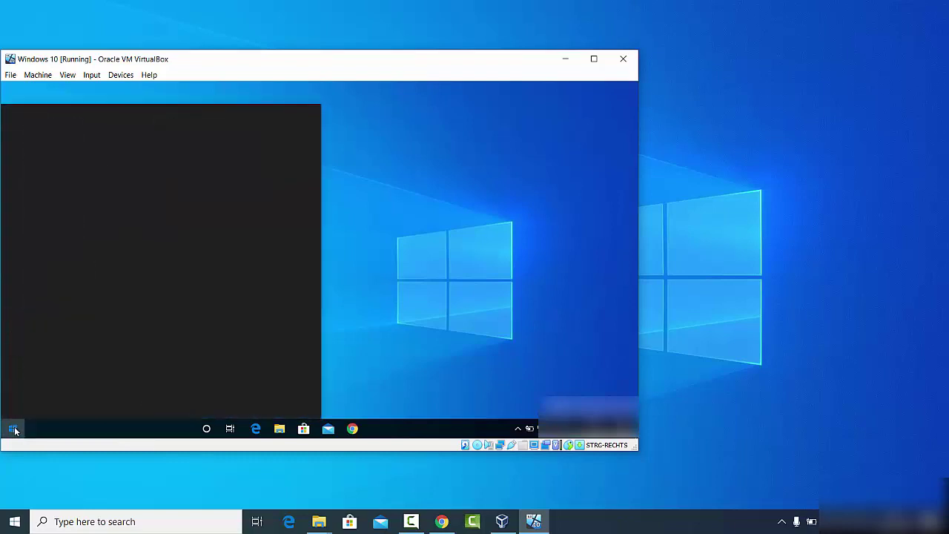
left_click(14, 430)
left_click(14, 430)
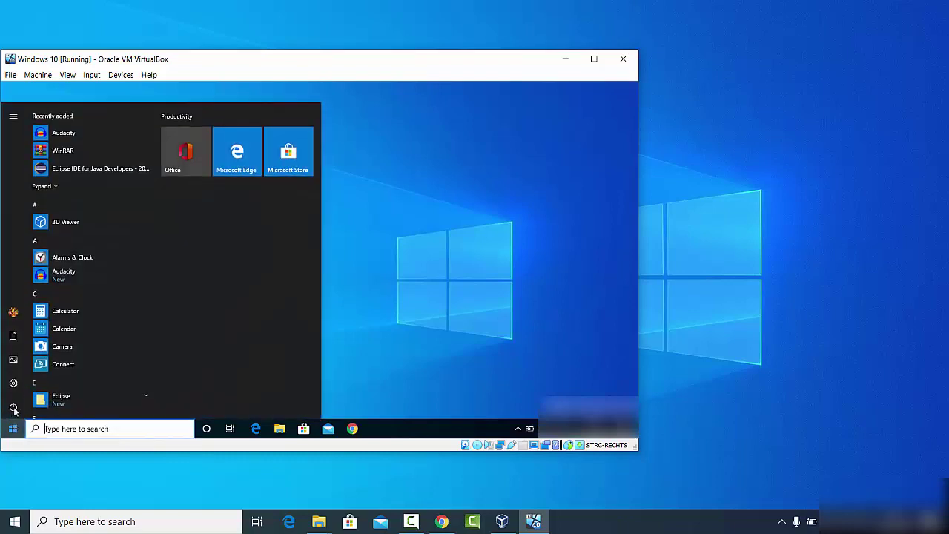
left_click(37, 390)
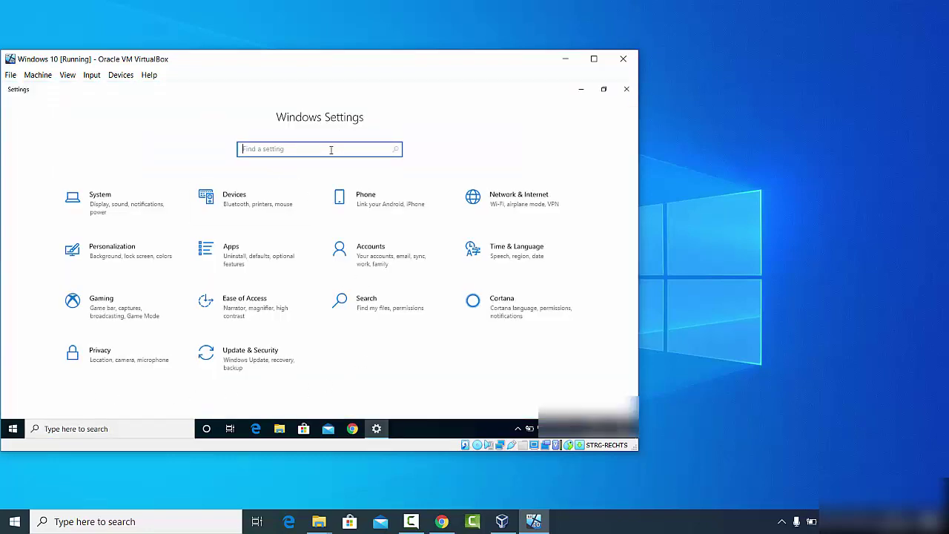
type("fire")
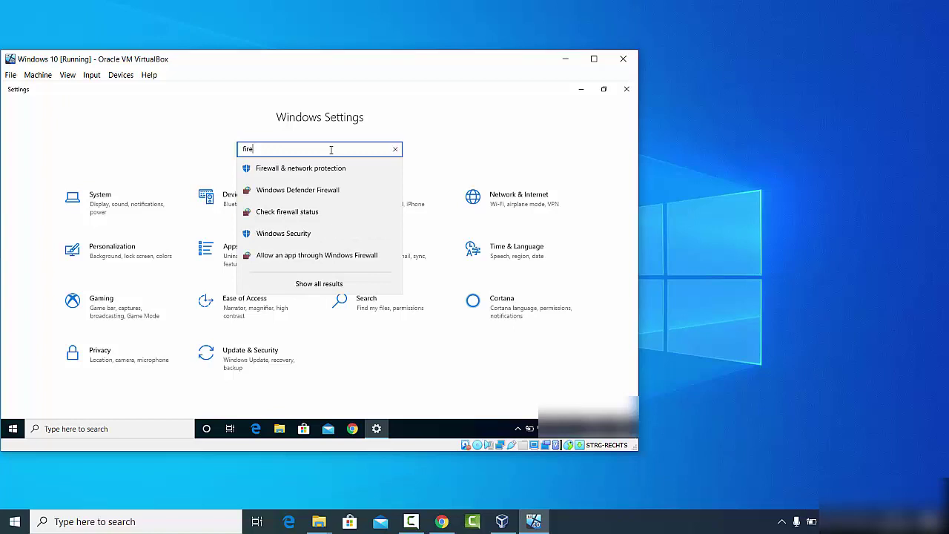
type("wall")
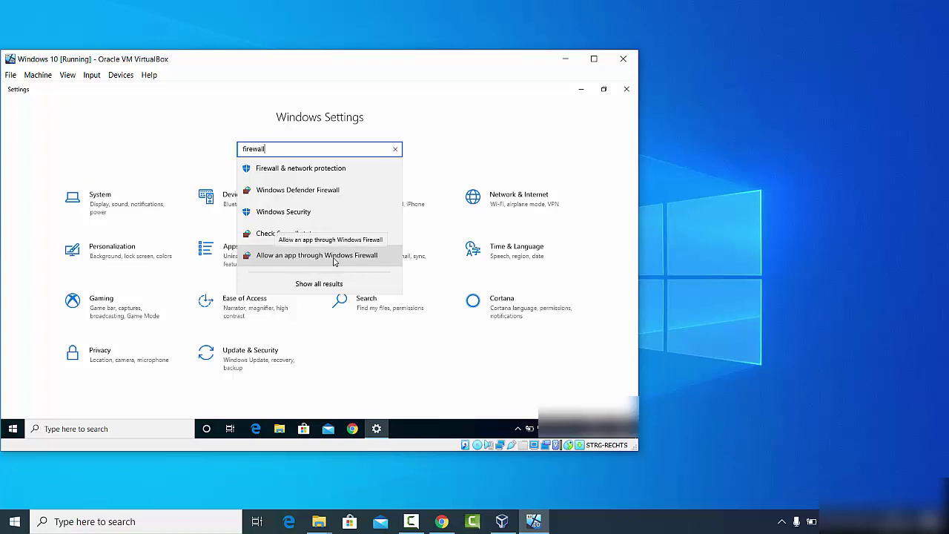
Step: Verify Remote Desktop is allowed through Windows Defender Firewall on Private and Public networks
left_click(333, 254)
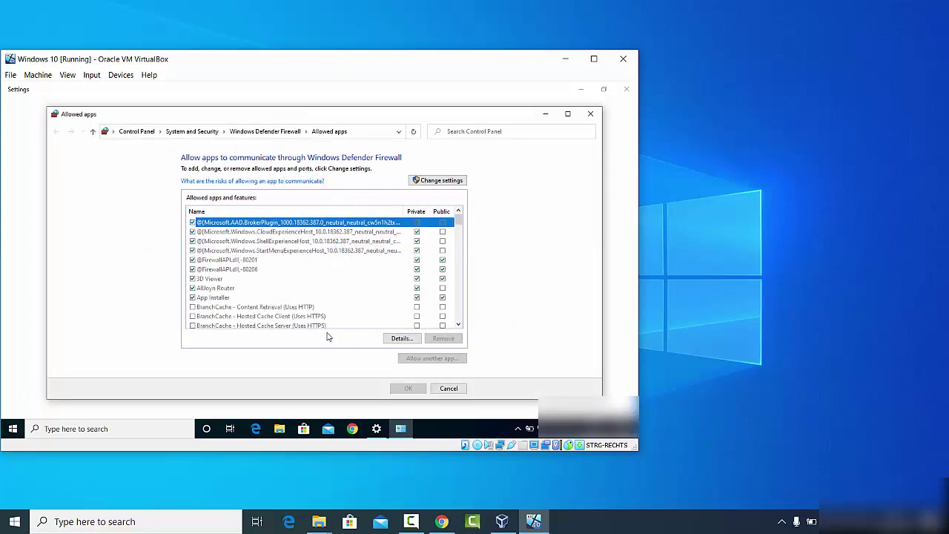
left_click(427, 182)
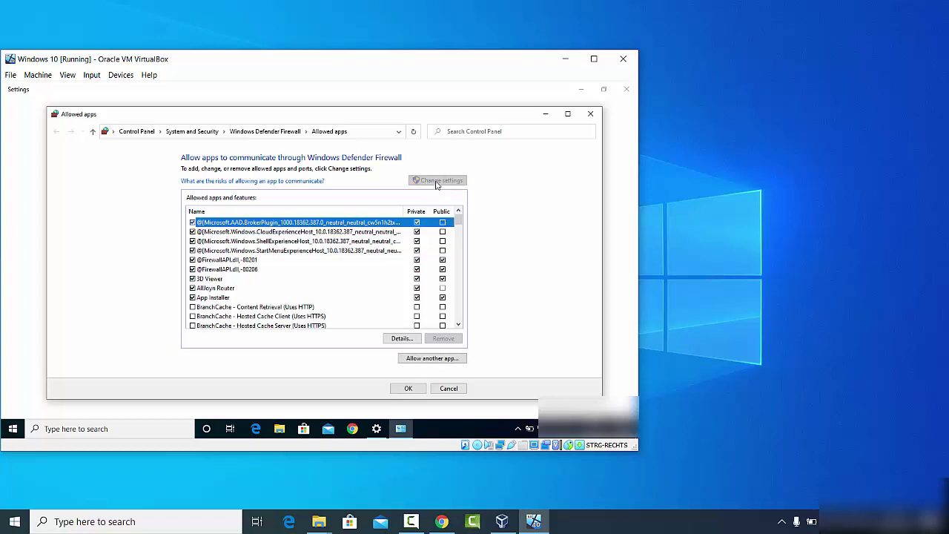
left_click_drag(460, 223, 459, 274)
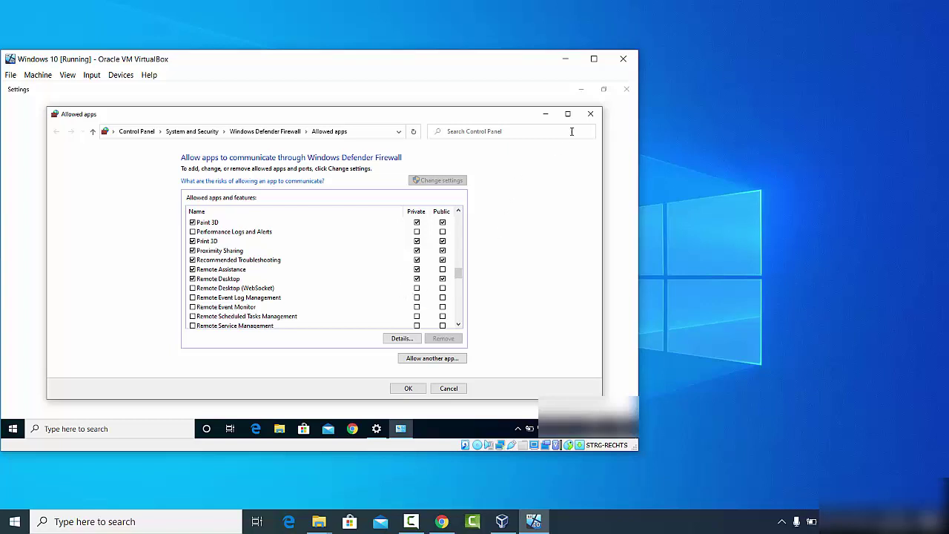
left_click(589, 116)
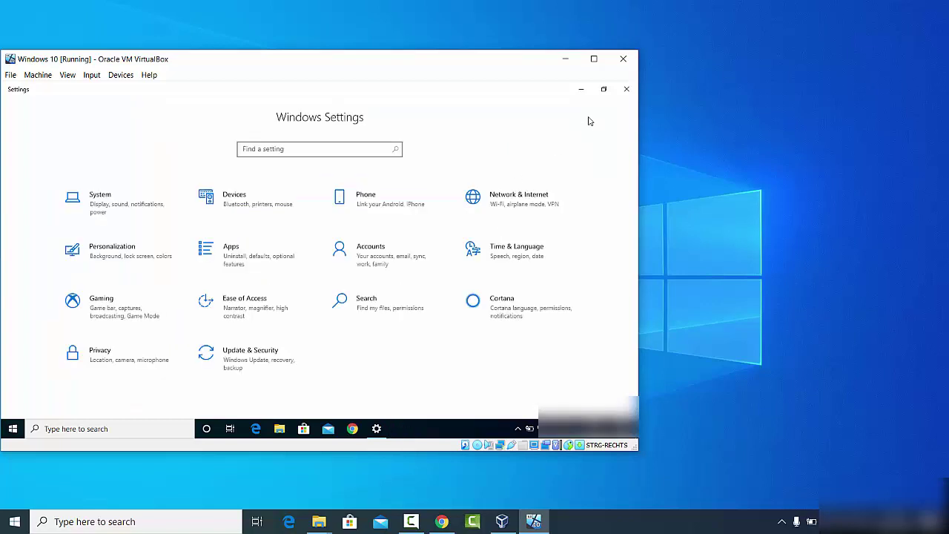
Step: Close Settings and launch Command Prompt in the VM by searching 'cmd'
left_click(626, 89)
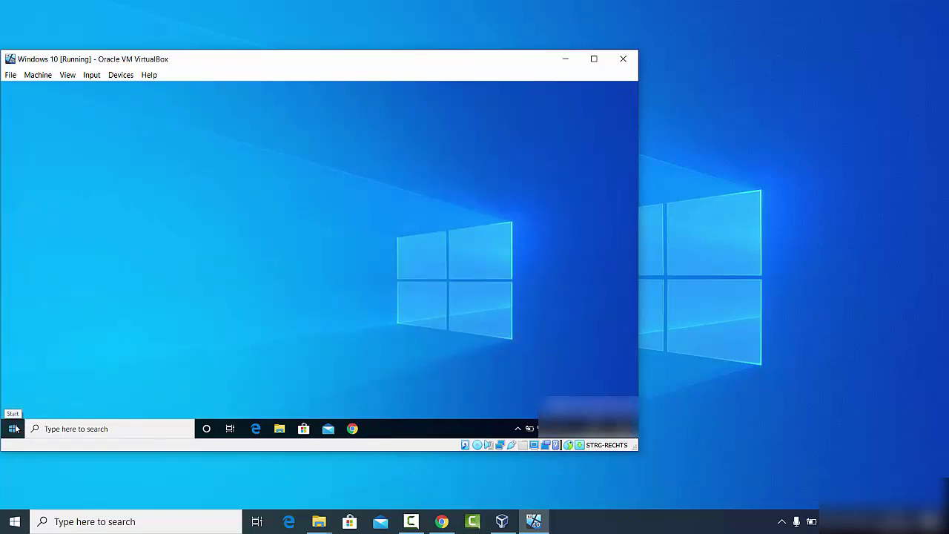
left_click(53, 427)
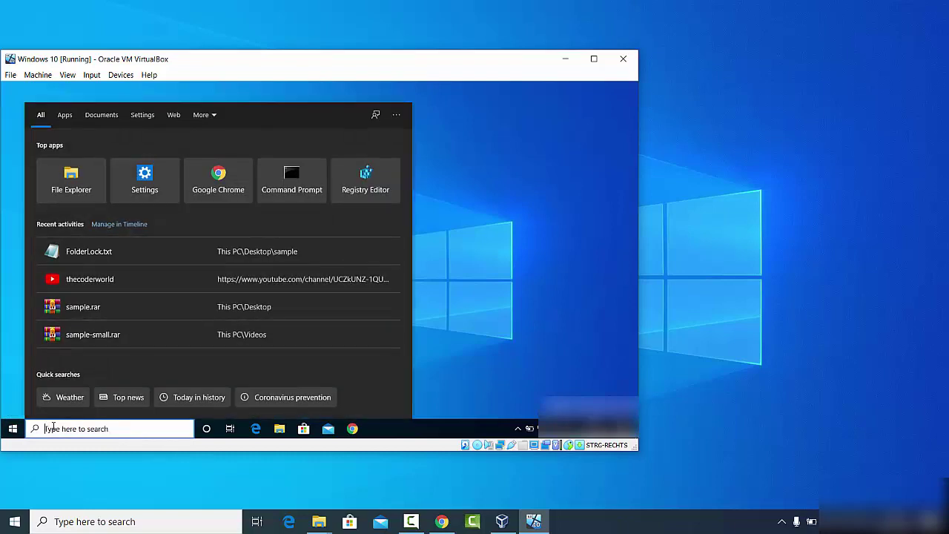
type("cmd")
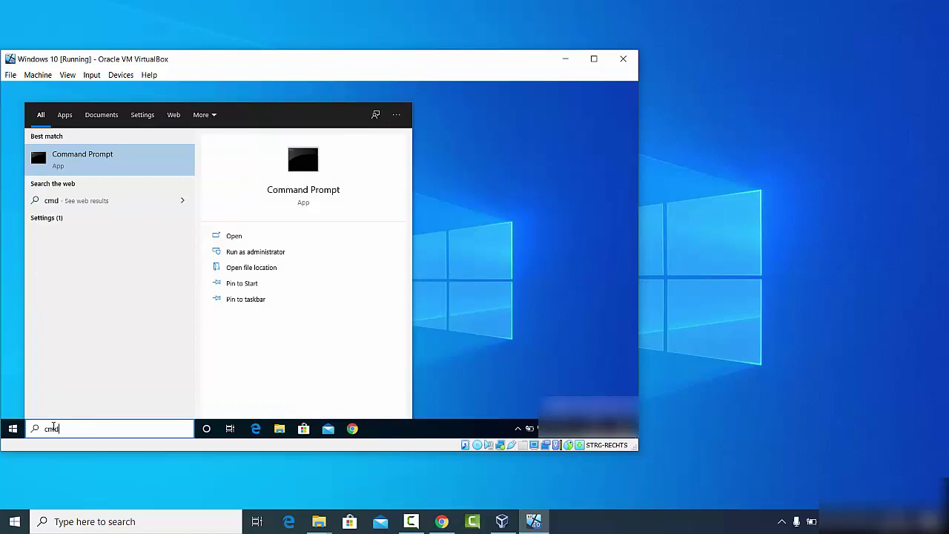
left_click(108, 159)
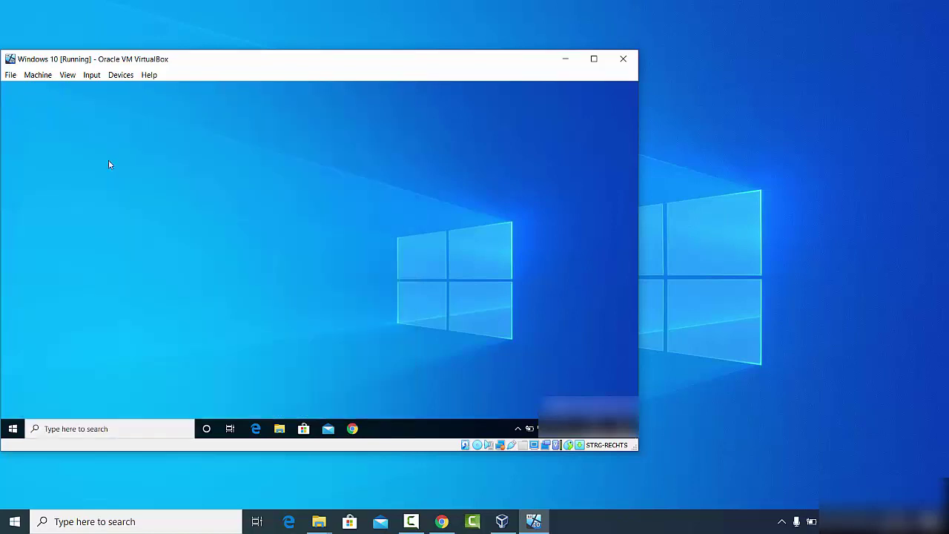
Step: Run ipconfig and copy the VM's IPv4 address 192.168.1.7
left_click(158, 205)
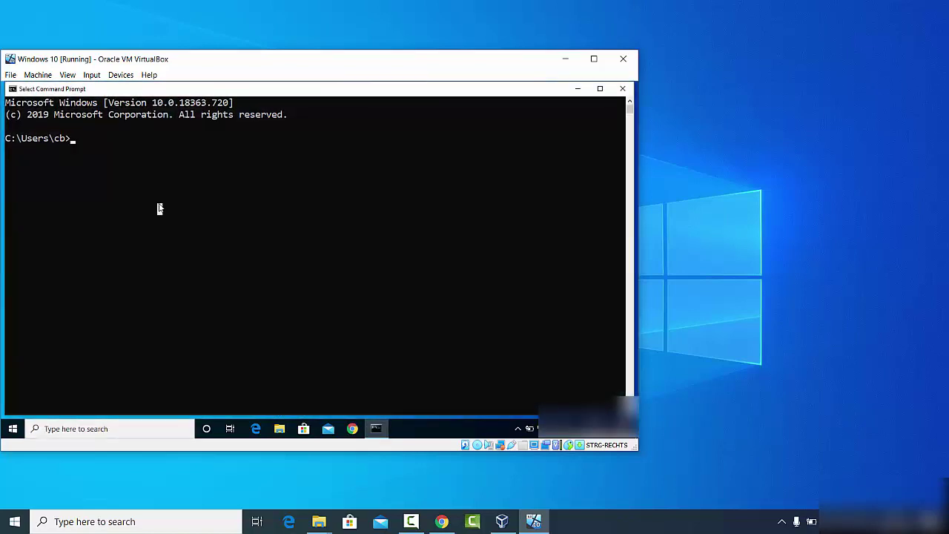
type("ipconfig")
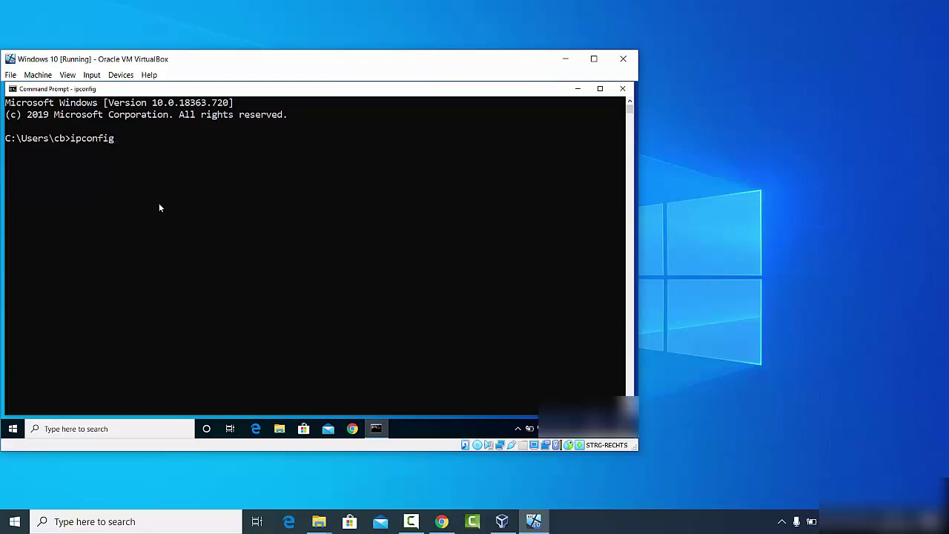
key("Return")
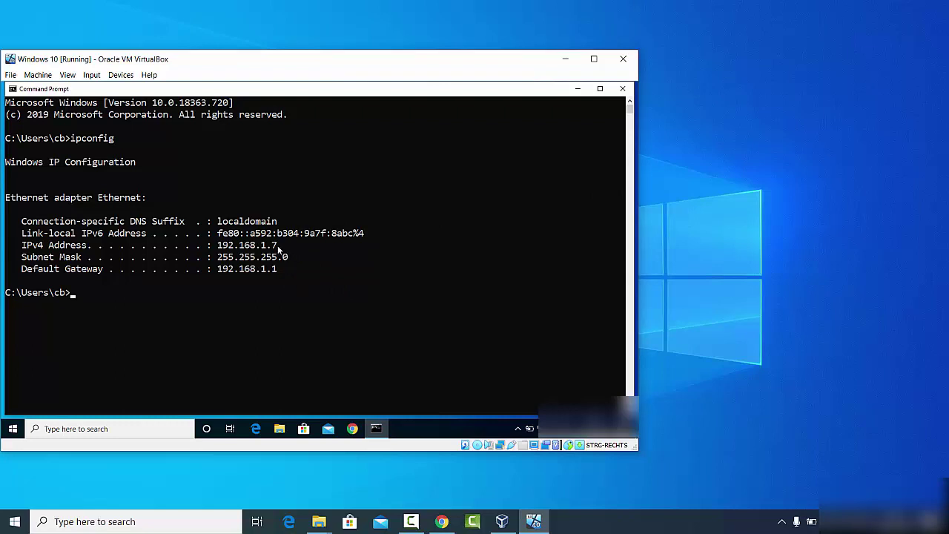
left_click_drag(277, 245, 220, 249)
key("Return")
key("Return")
key("Return")
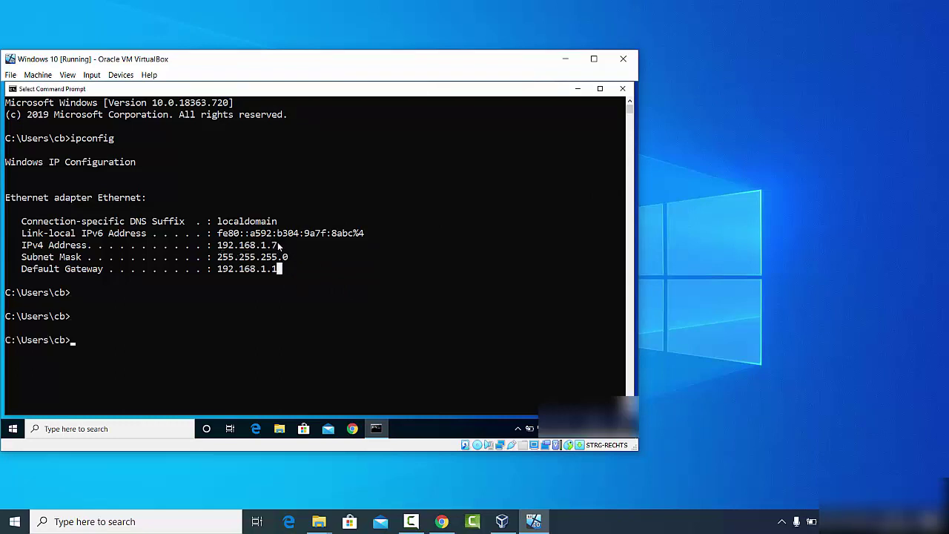
left_click_drag(277, 243, 223, 247)
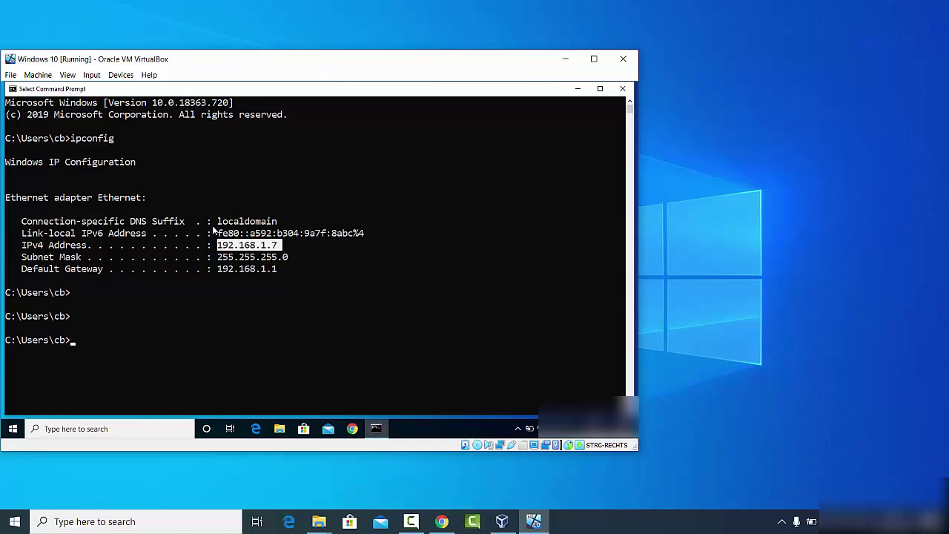
left_click(255, 487)
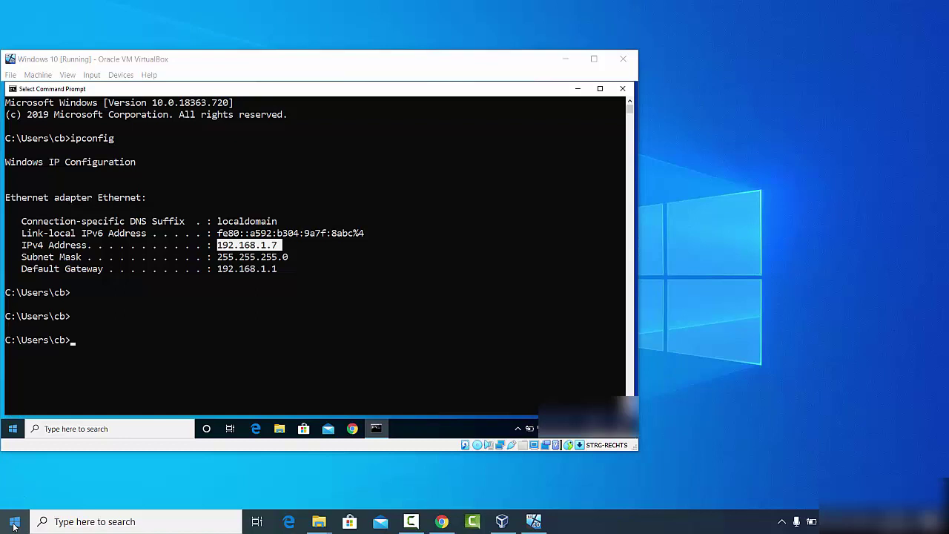
Step: Search the host for 'remote desktop' and launch Remote Desktop Connection
left_click(82, 521)
type("re")
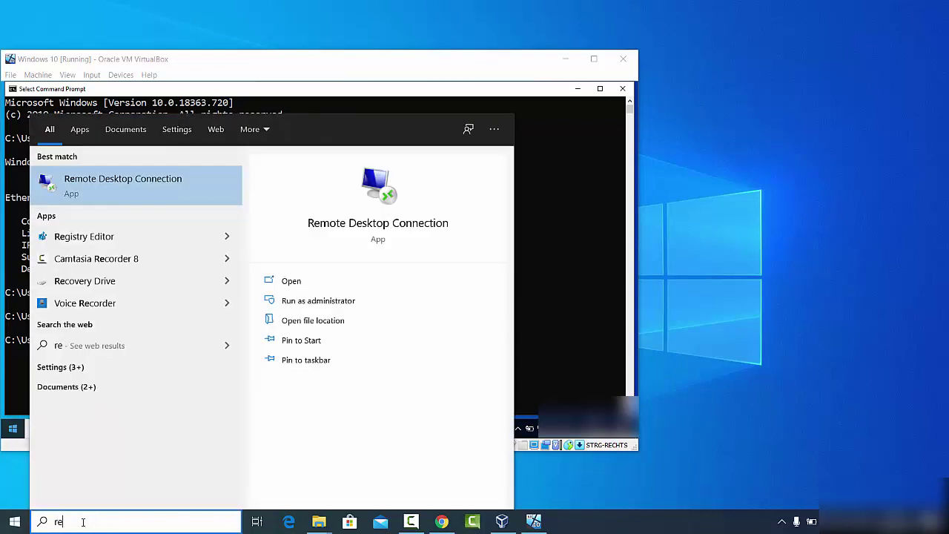
type("mo")
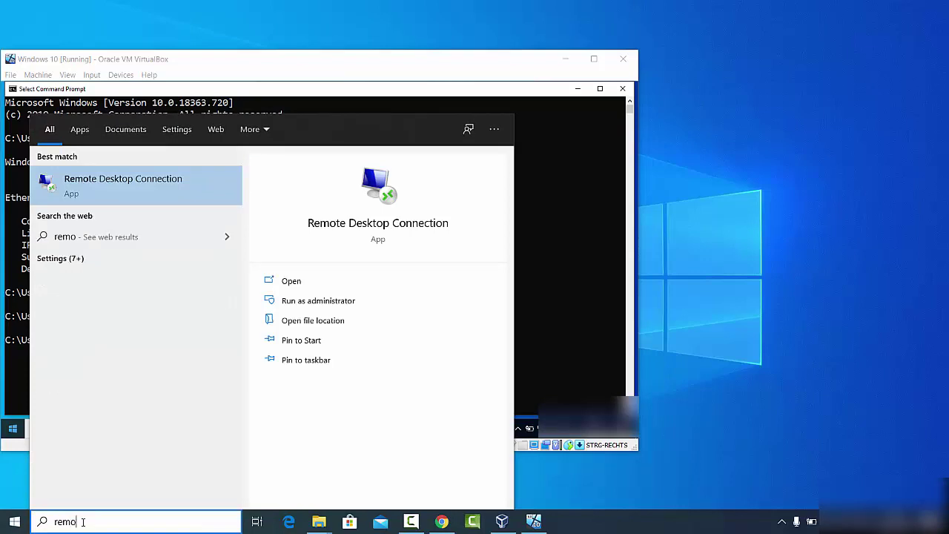
type("te")
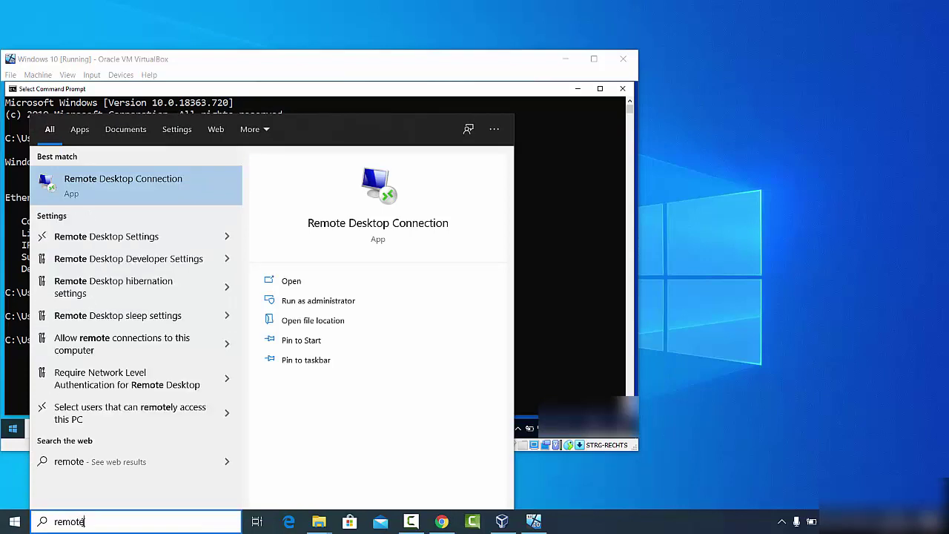
type(" desktop")
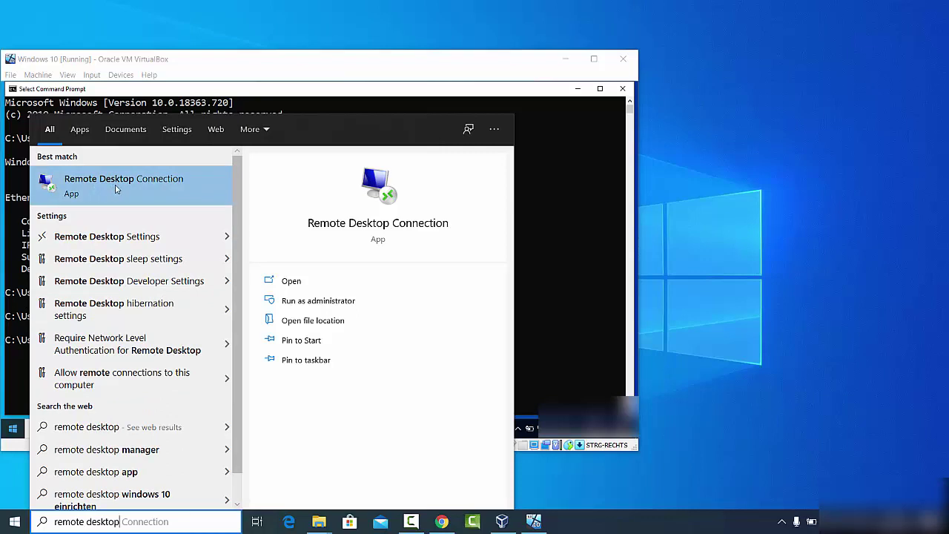
left_click(116, 189)
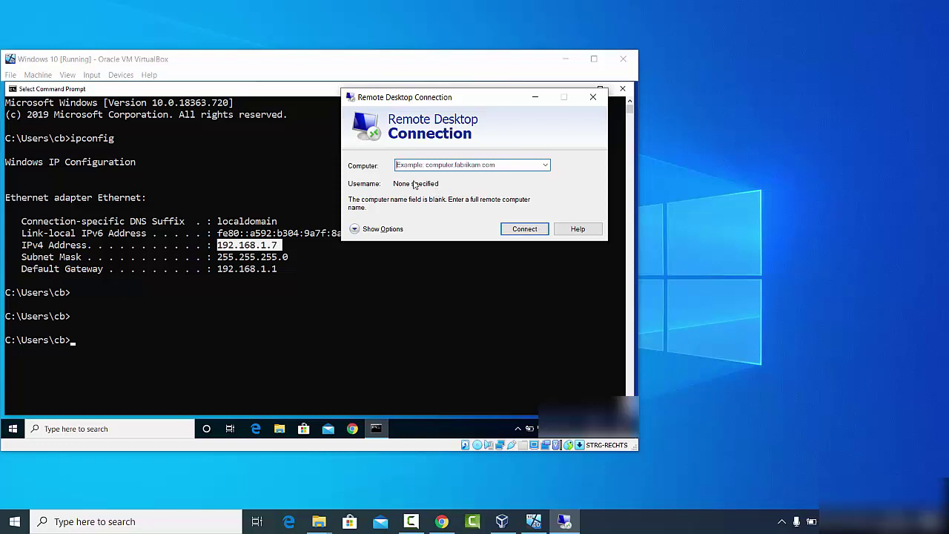
Step: Move the Remote Desktop Connection window aside and connect to computer 192.168.1.7
left_click_drag(450, 95, 780, 125)
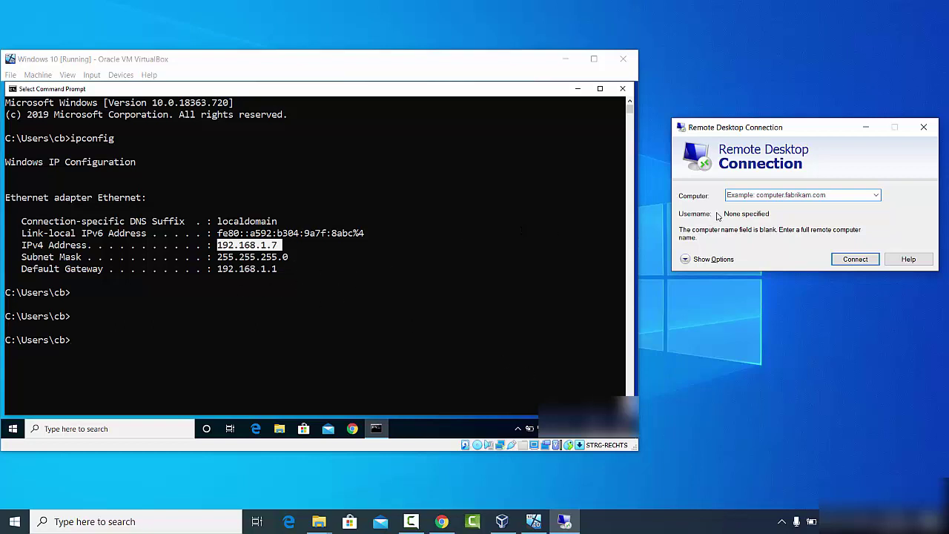
left_click(735, 197)
left_click(630, 196)
type("192.168.1.7")
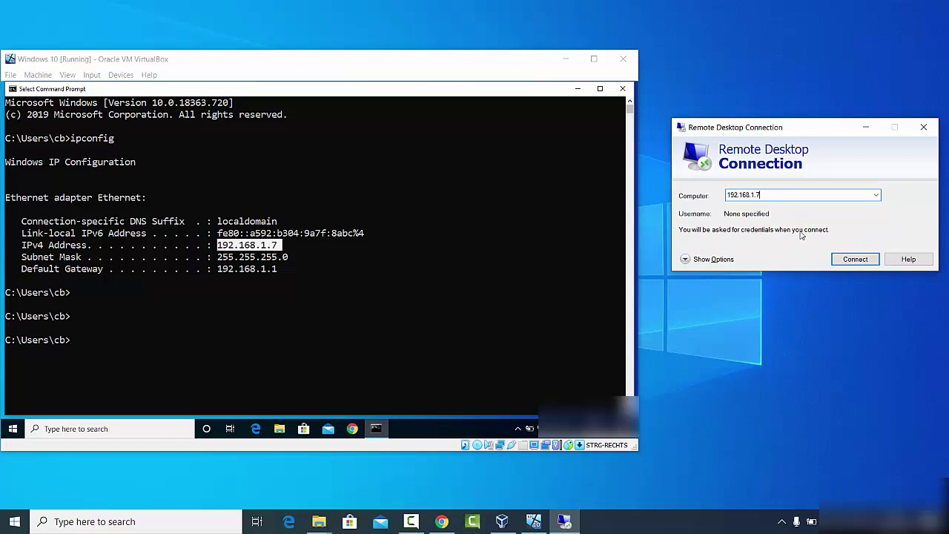
left_click(856, 260)
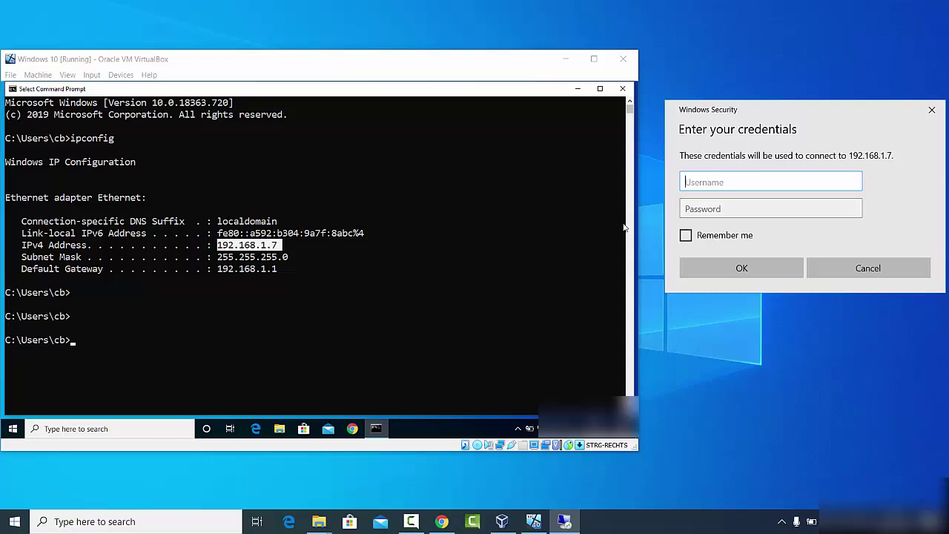
Step: Sign in to 192.168.1.7 with the VM account's username and password, accepting the certificate warning
left_click(16, 429)
left_click(16, 429)
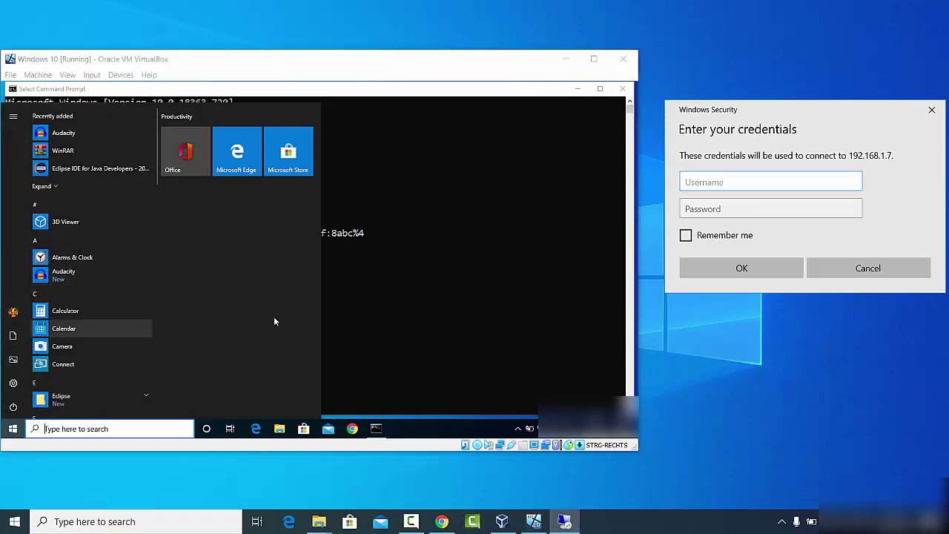
left_click(414, 304)
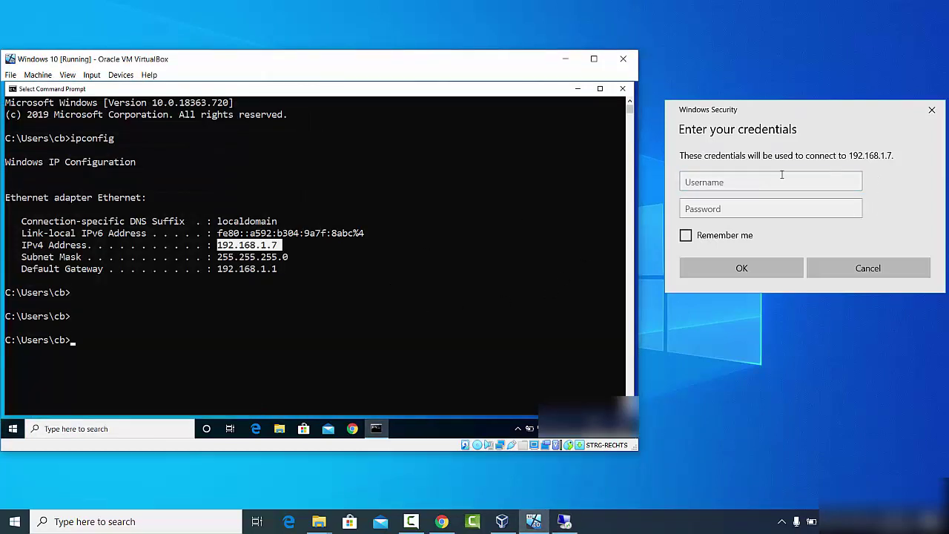
left_click(768, 184)
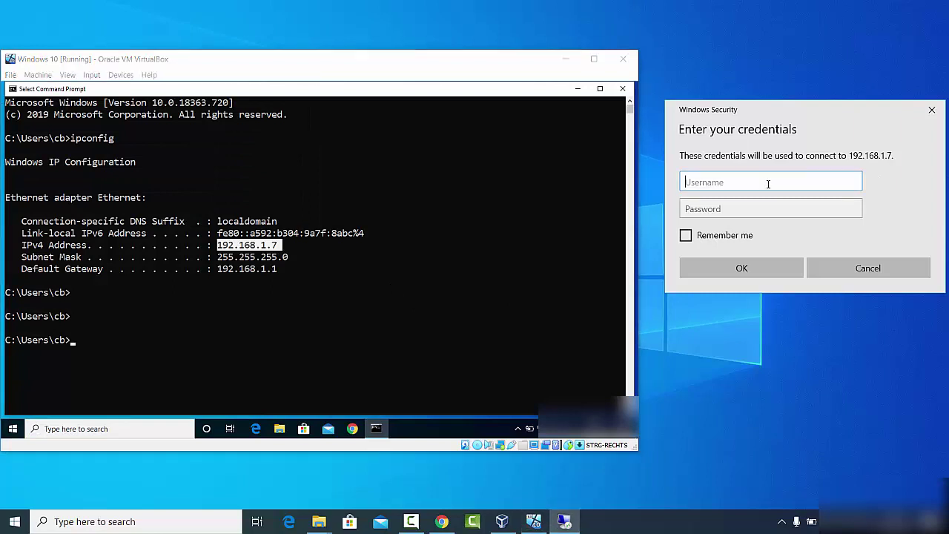
type("cb")
left_click(745, 208)
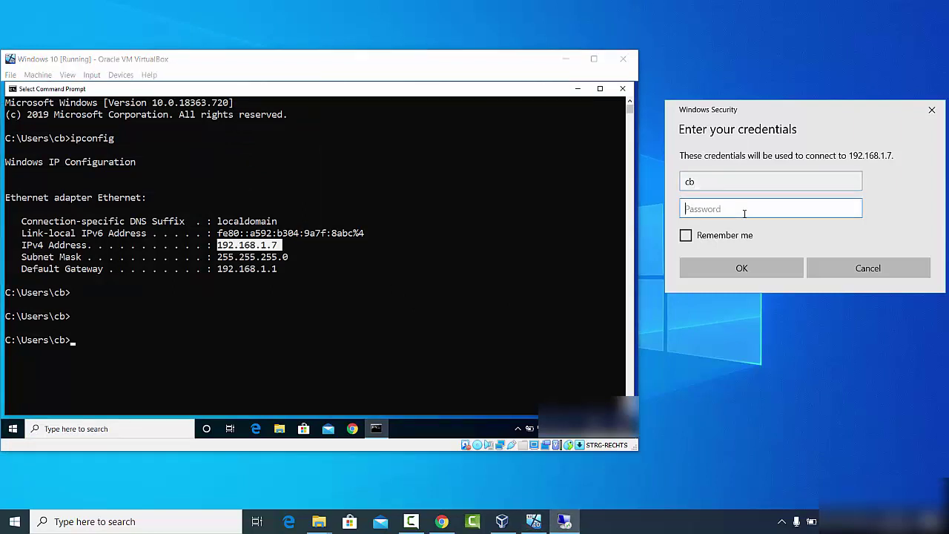
type("******")
left_click(743, 268)
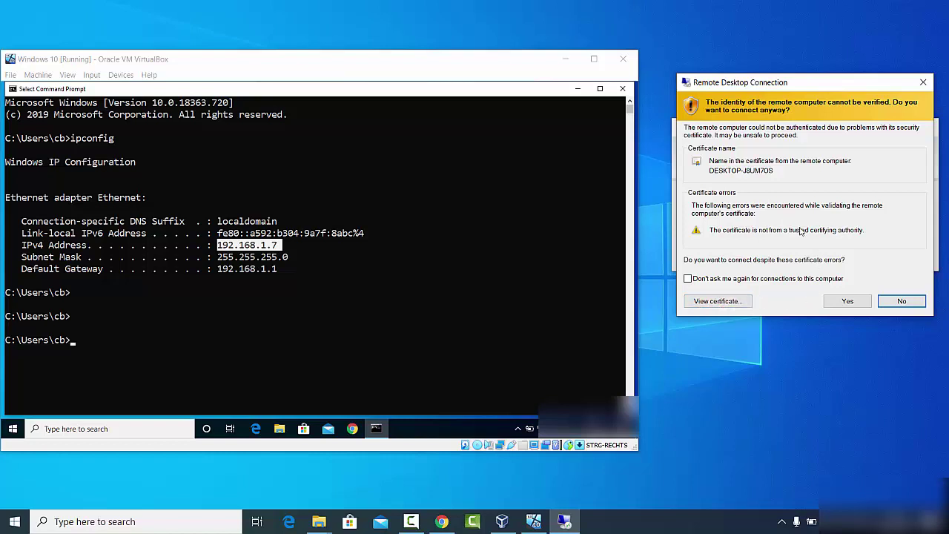
left_click(844, 303)
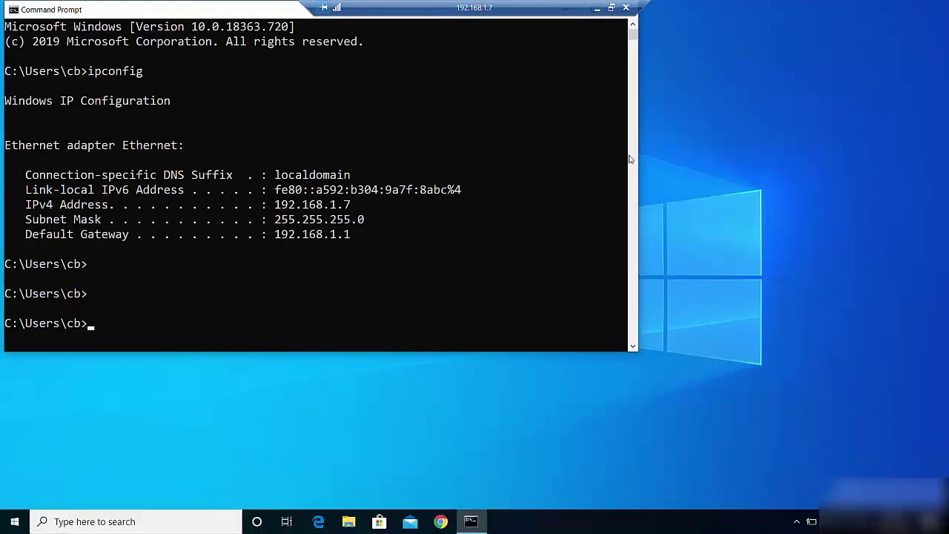
Step: Restore the full-screen remote session to a window, reposition and enlarge it, then switch to the VM console
left_click(611, 8)
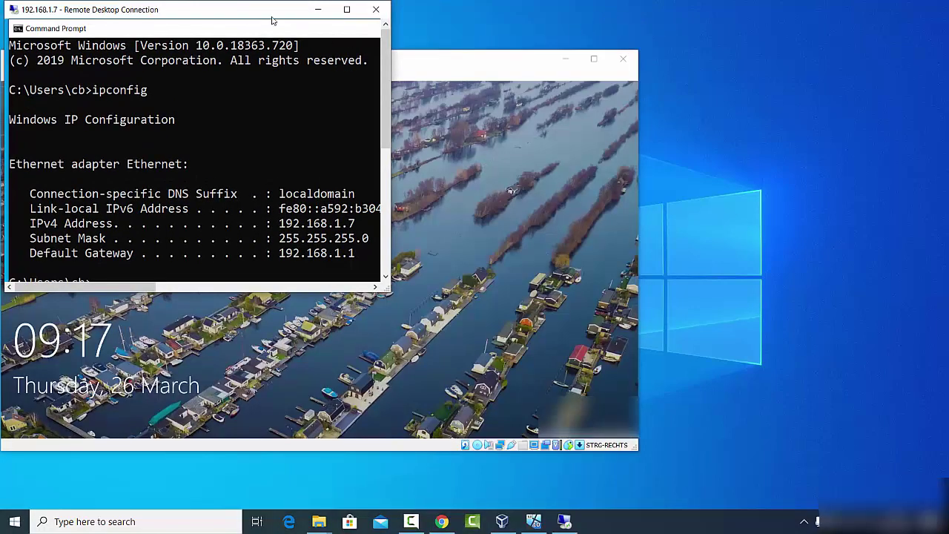
left_click_drag(272, 19, 708, 52)
left_click_drag(824, 331, 948, 465)
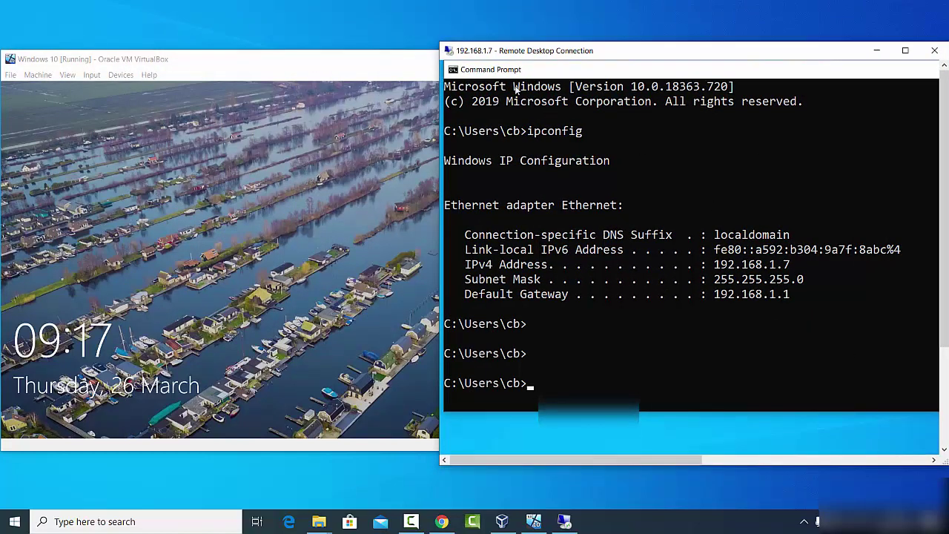
left_click_drag(440, 43, 256, 33)
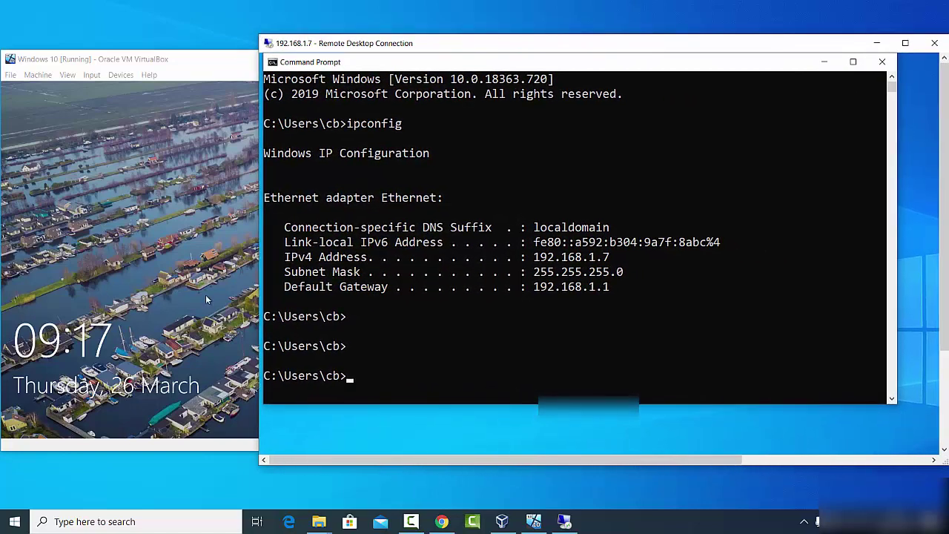
left_click(529, 272)
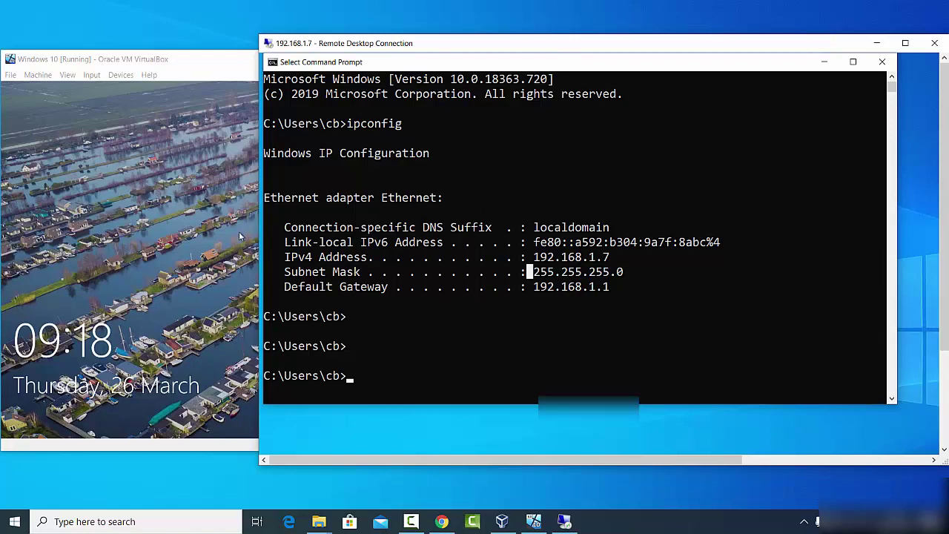
left_click(164, 269)
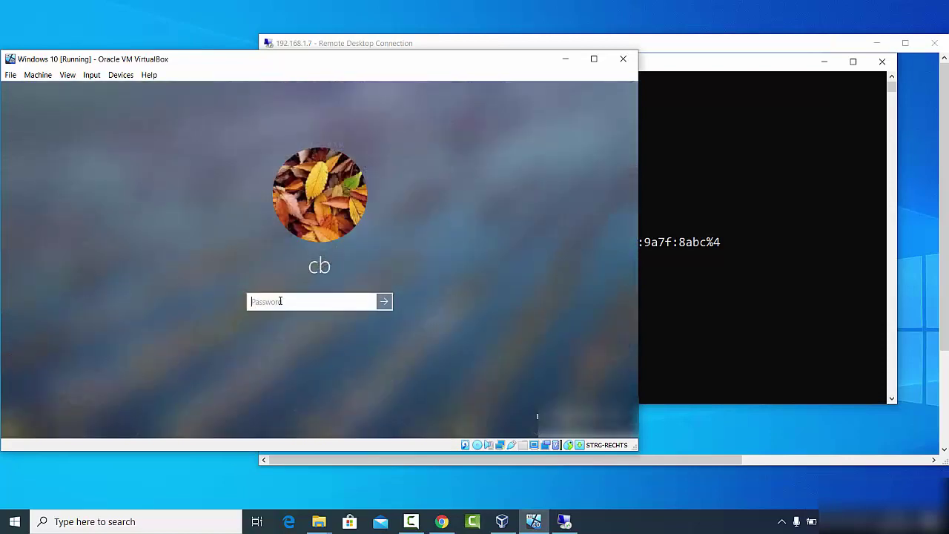
Step: Enter the account password at the VM's console, then dismiss the remote session-ended message
type("aaaaaa")
key("Return")
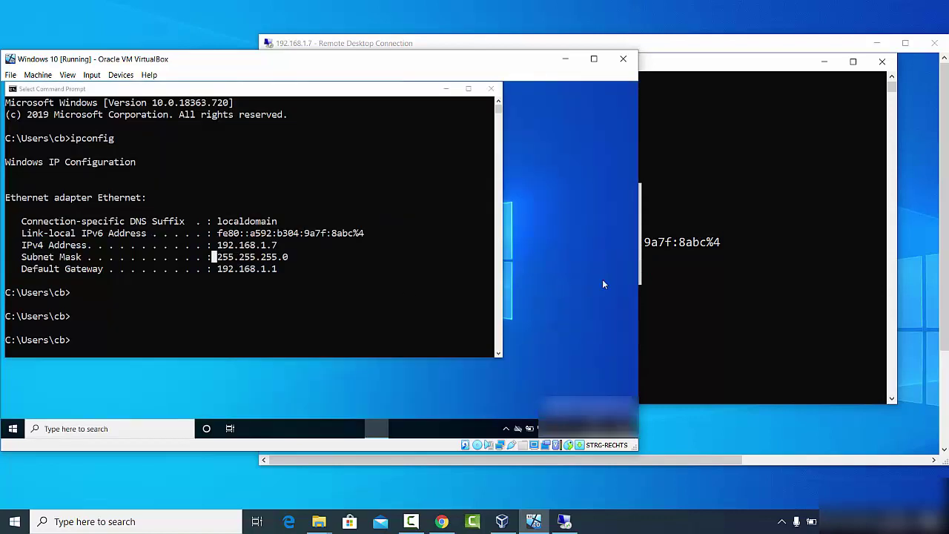
left_click(661, 292)
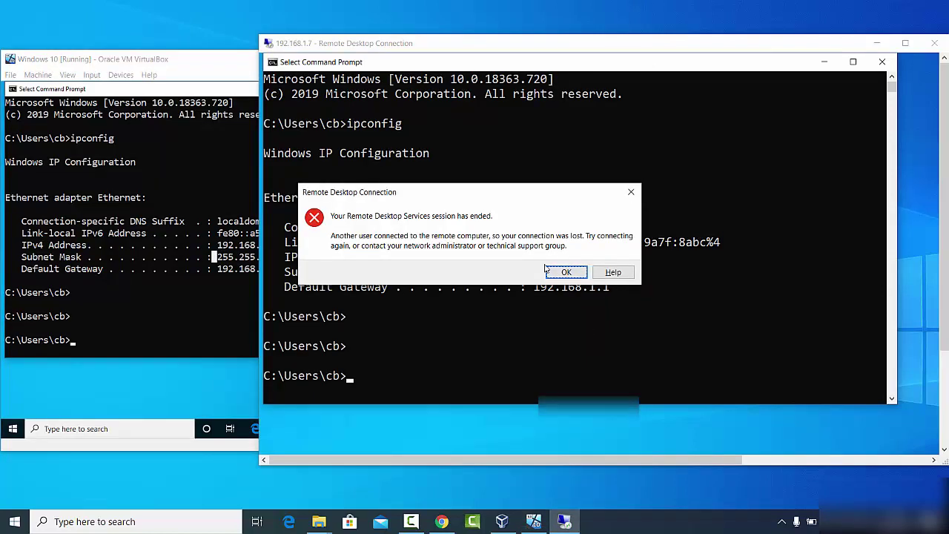
left_click(146, 302)
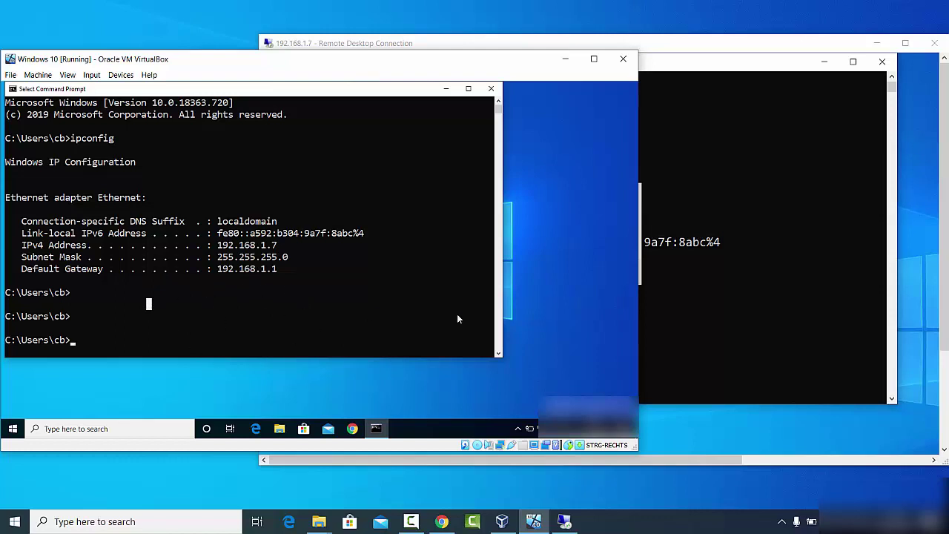
left_click(683, 330)
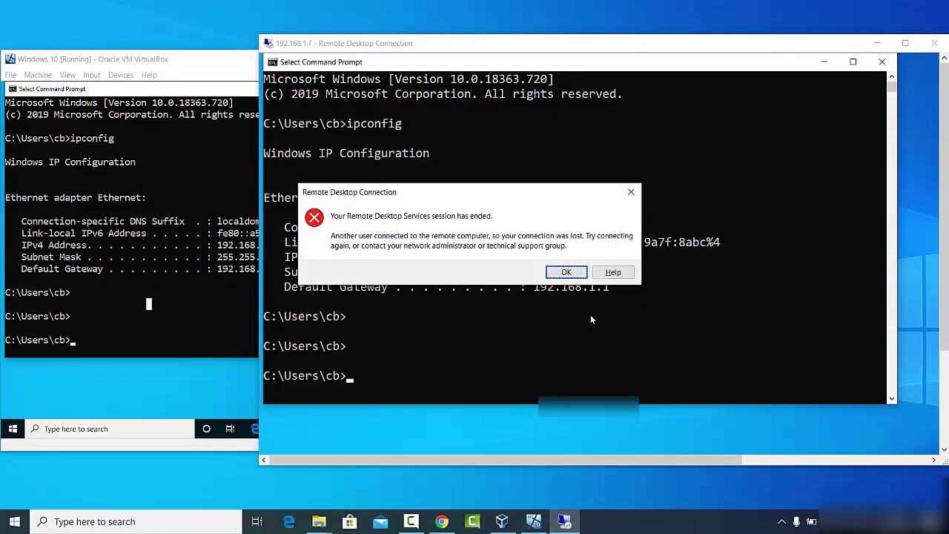
left_click(235, 327)
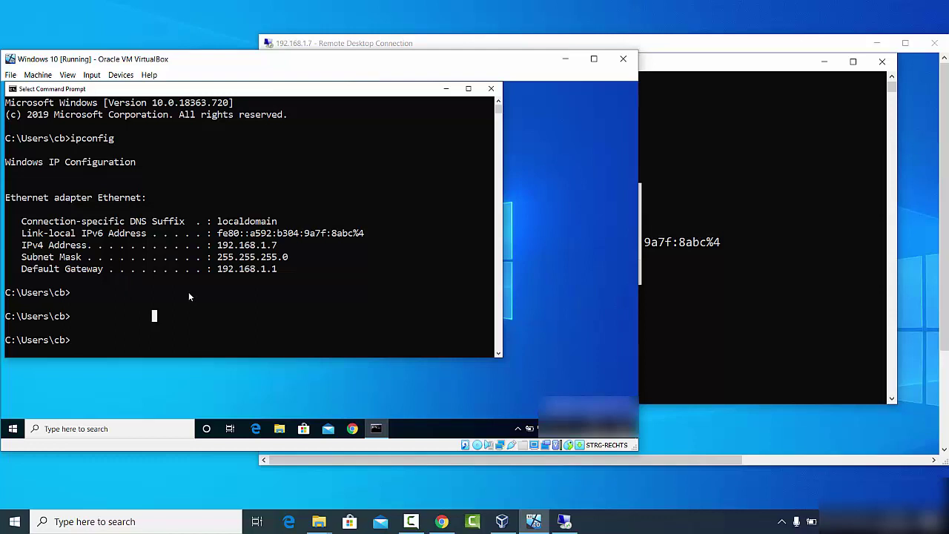
left_click(704, 313)
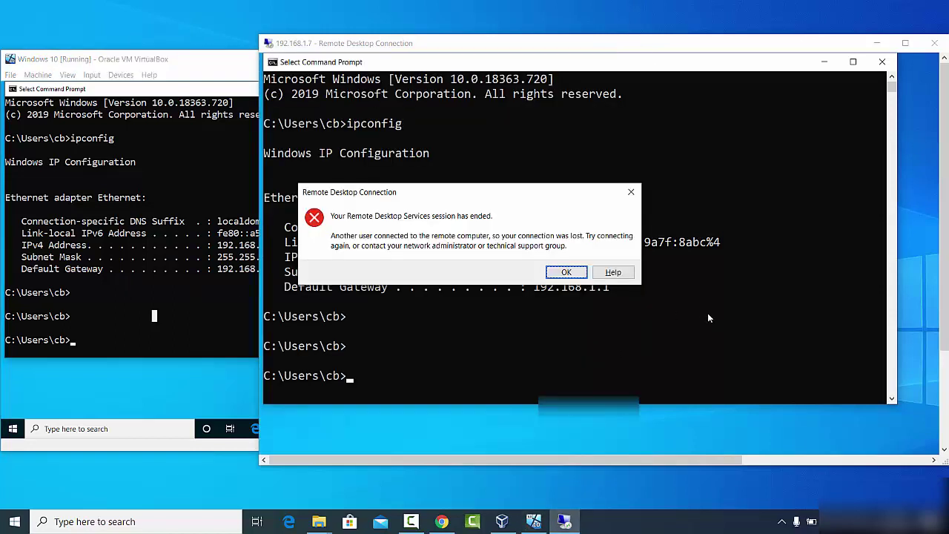
left_click(572, 273)
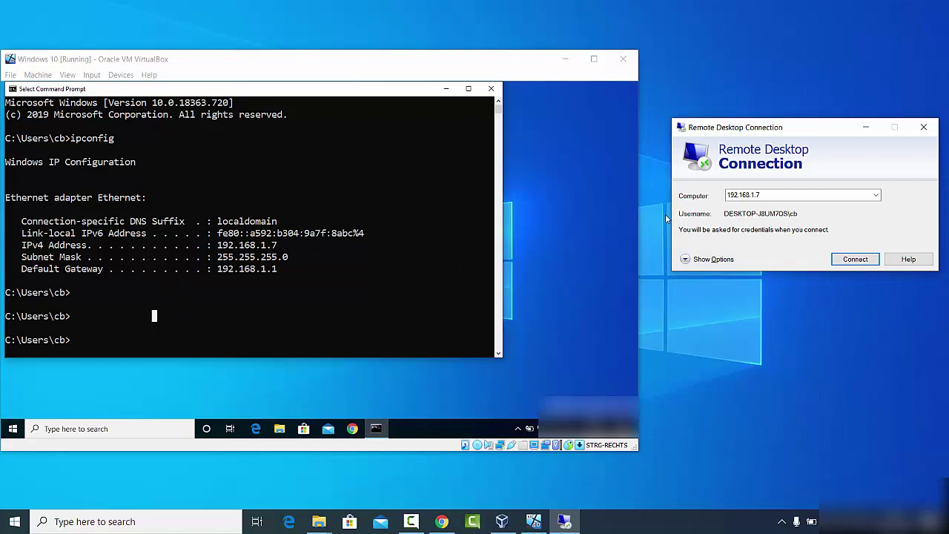
Step: Connect to 192.168.1.7, supply the account password, and trust the unverified certificate
left_click(847, 320)
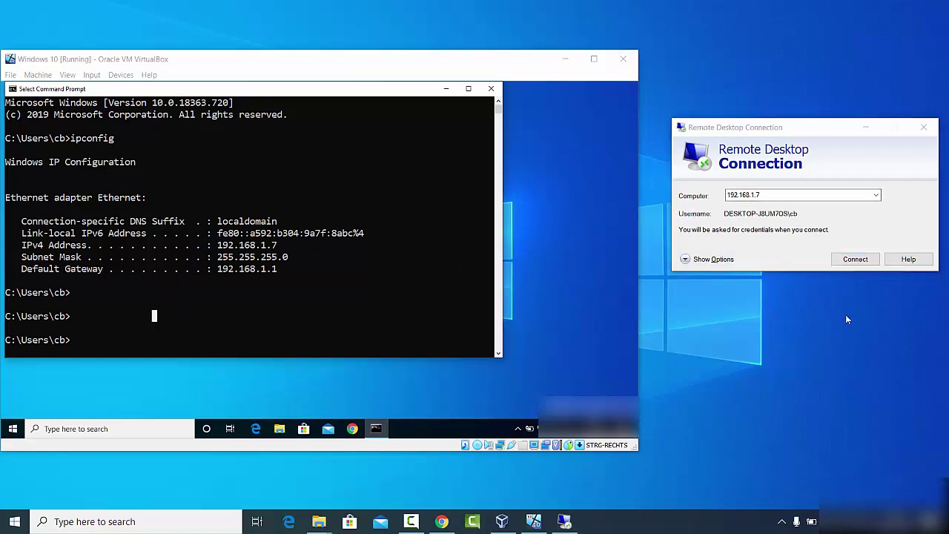
left_click(852, 259)
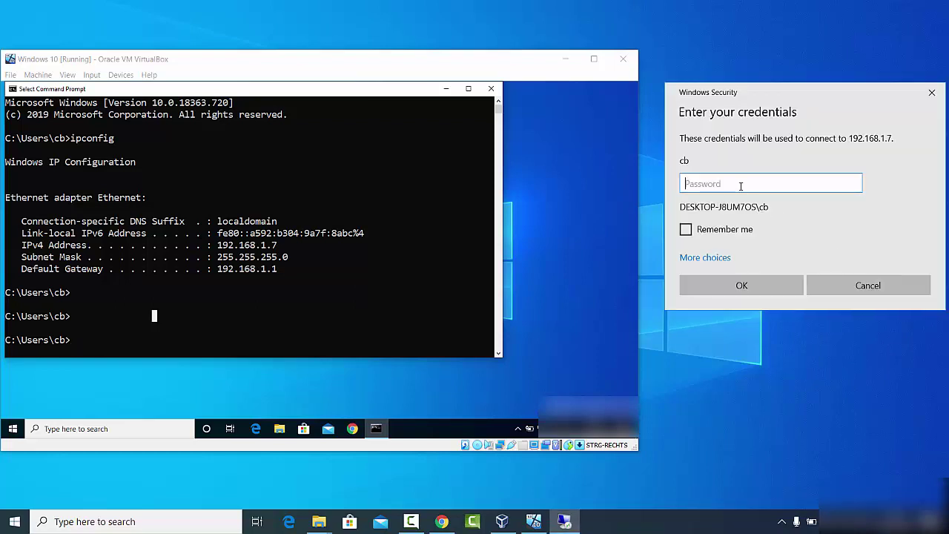
type("••••••")
left_click(701, 288)
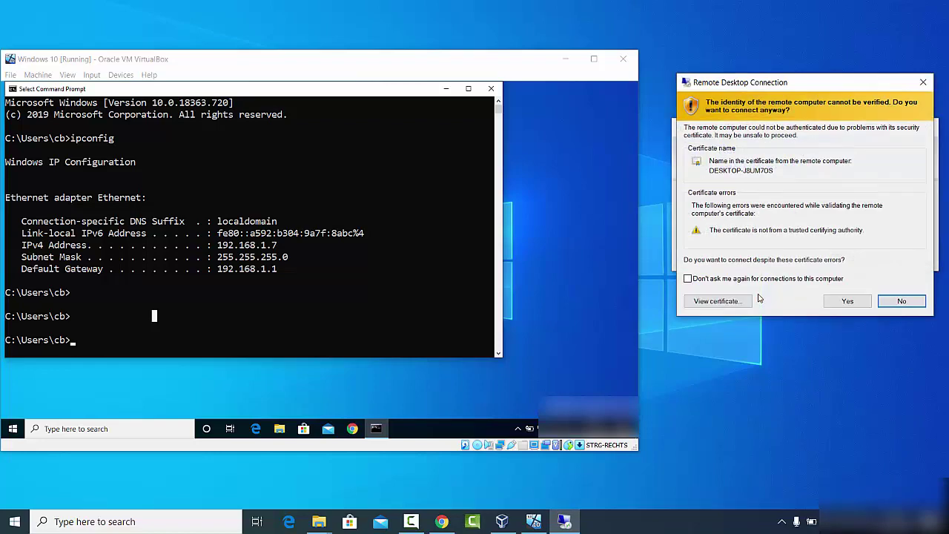
left_click(845, 301)
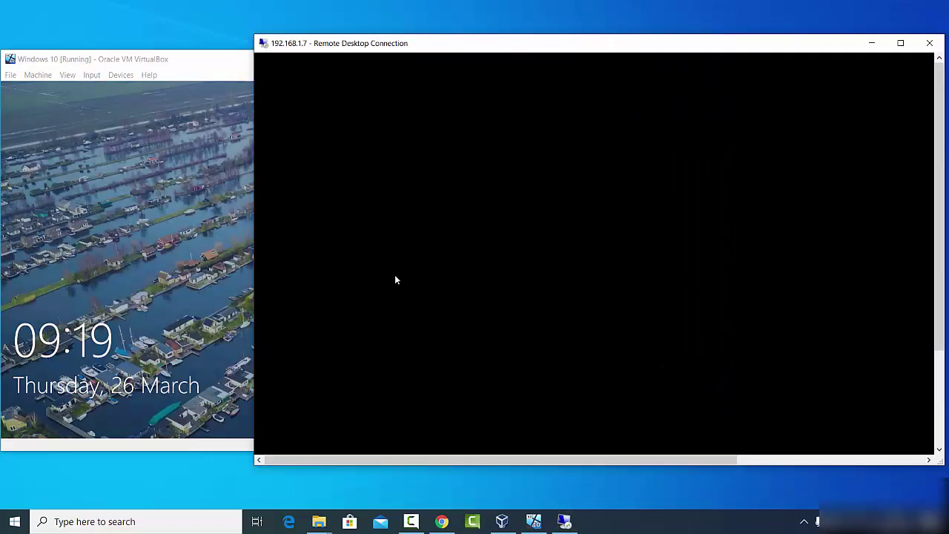
Step: Bring the remote session window forward, then switch it to full screen and back to windowed
left_click(92, 67)
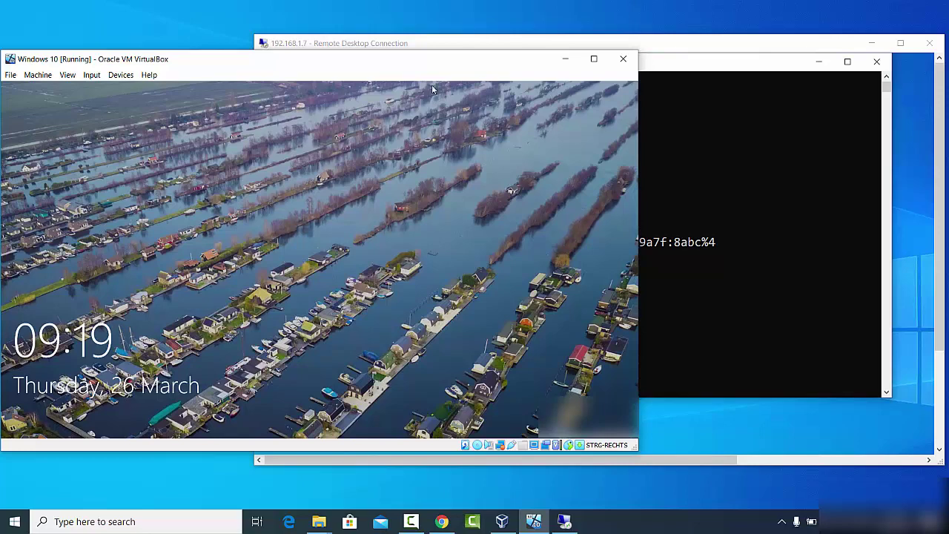
left_click(434, 42)
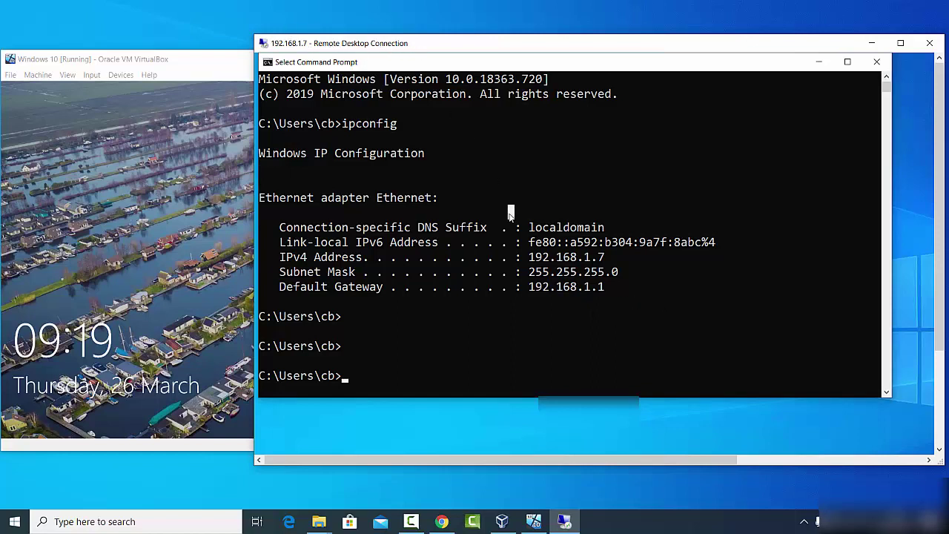
left_click(900, 43)
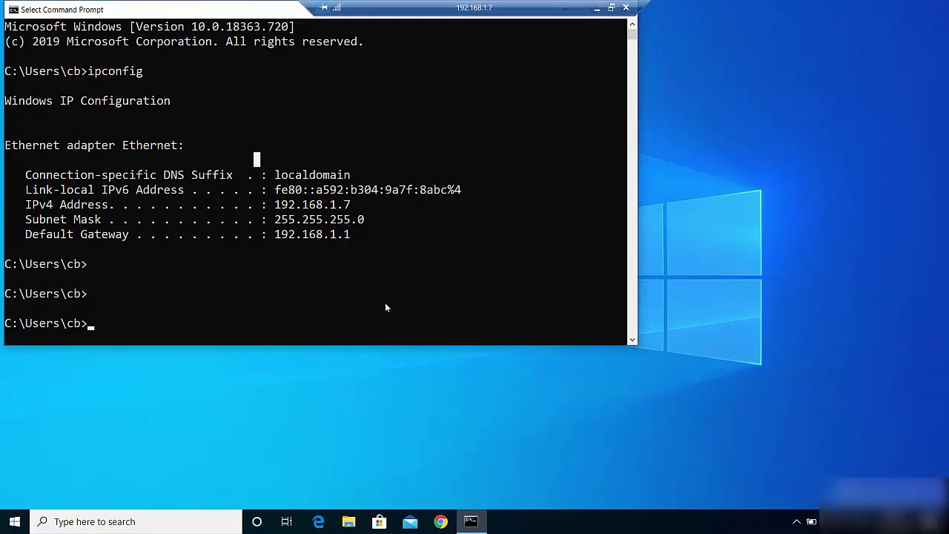
left_click(610, 7)
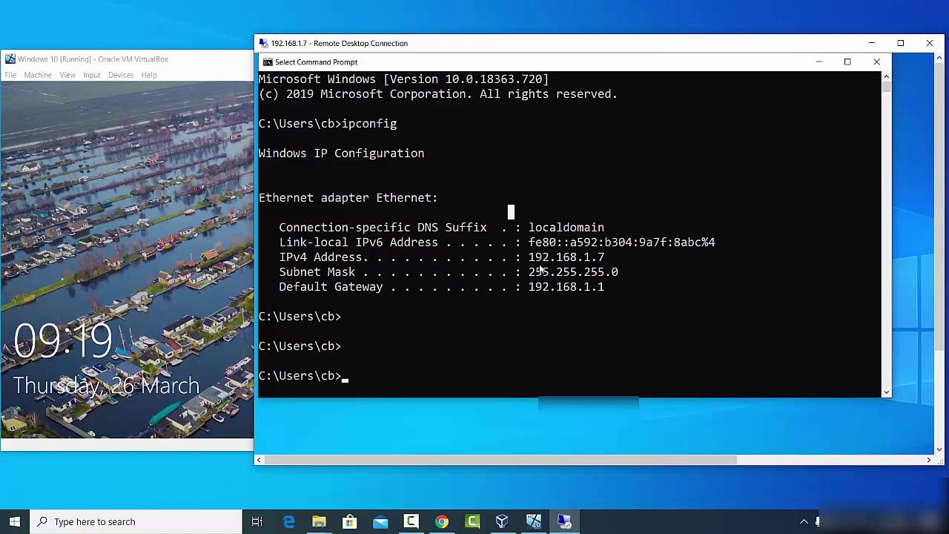
Step: Highlight the IPv4 address 192.168.1.7 in the remote ipconfig output, then clear the selection
left_click_drag(528, 260, 603, 261)
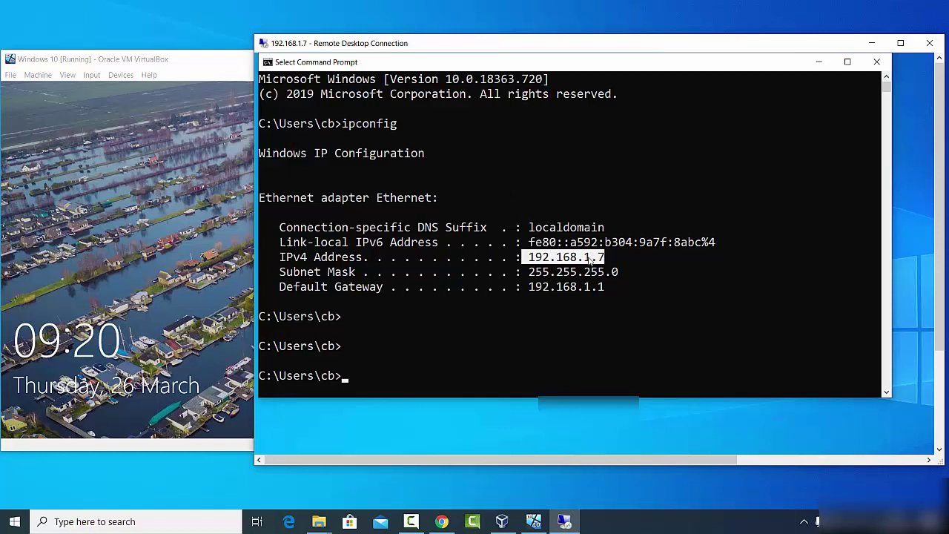
left_click(587, 263)
left_click_drag(529, 259, 608, 259)
left_click(584, 171)
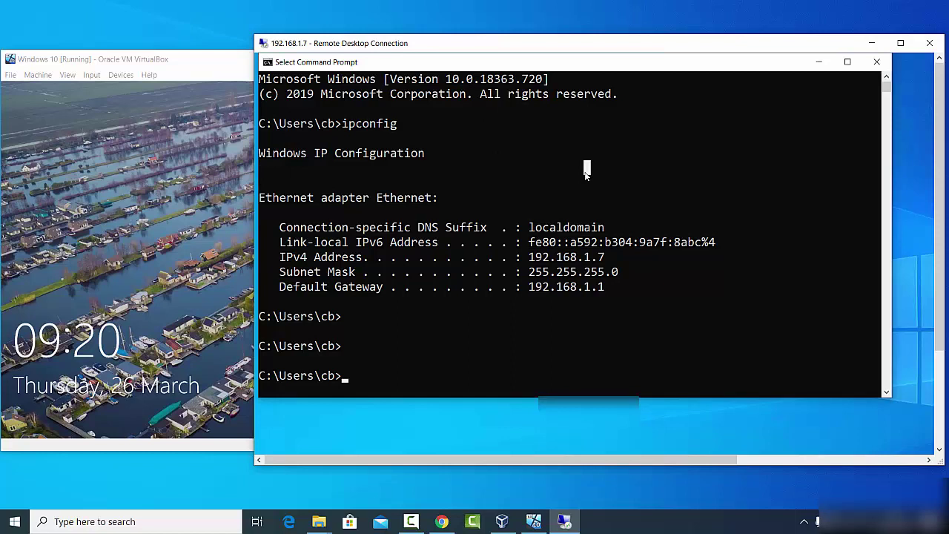